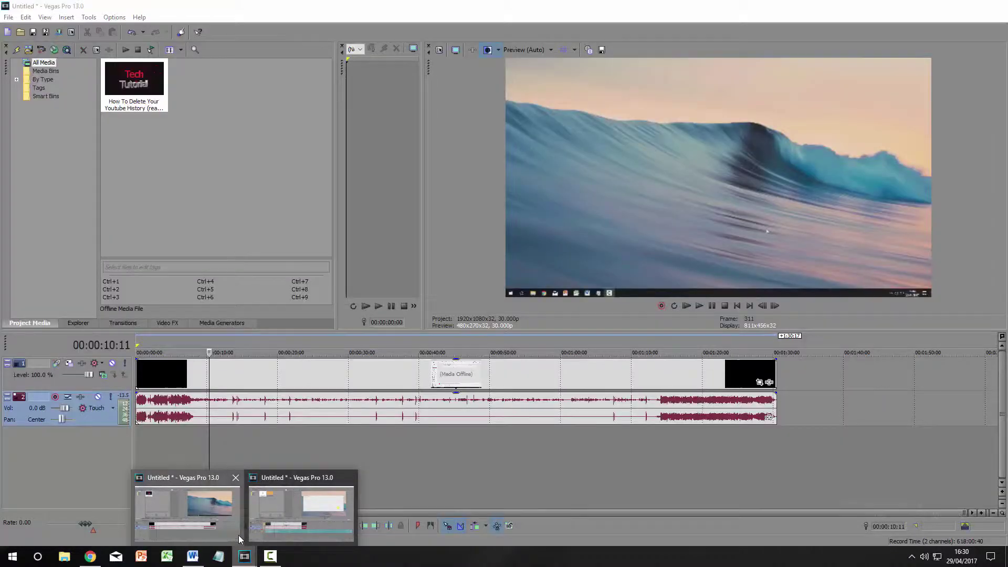
Step: Bring the Vegas Pro 13 project window to the front from the taskbar
{"action": "mouse_move", "coordinate": [244, 557]}
{"action": "left_click", "coordinate": [241, 533]}
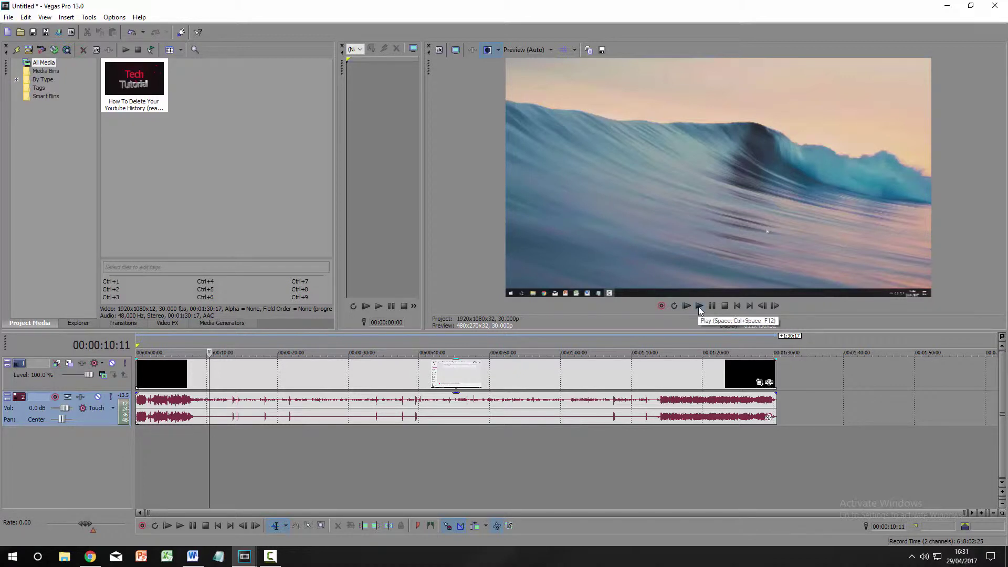
{"action": "left_click", "coordinate": [699, 306]}
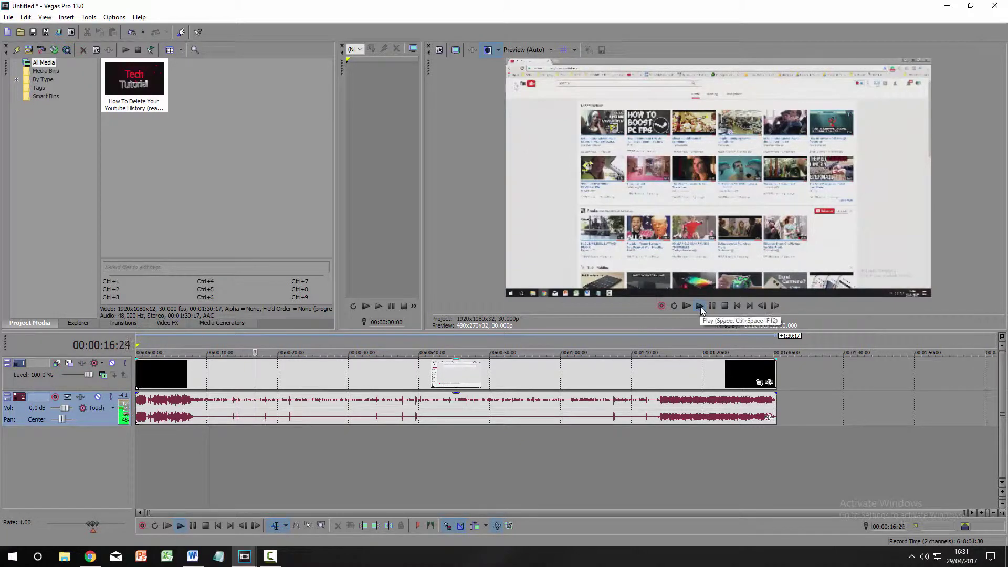
{"action": "left_click", "coordinate": [711, 305]}
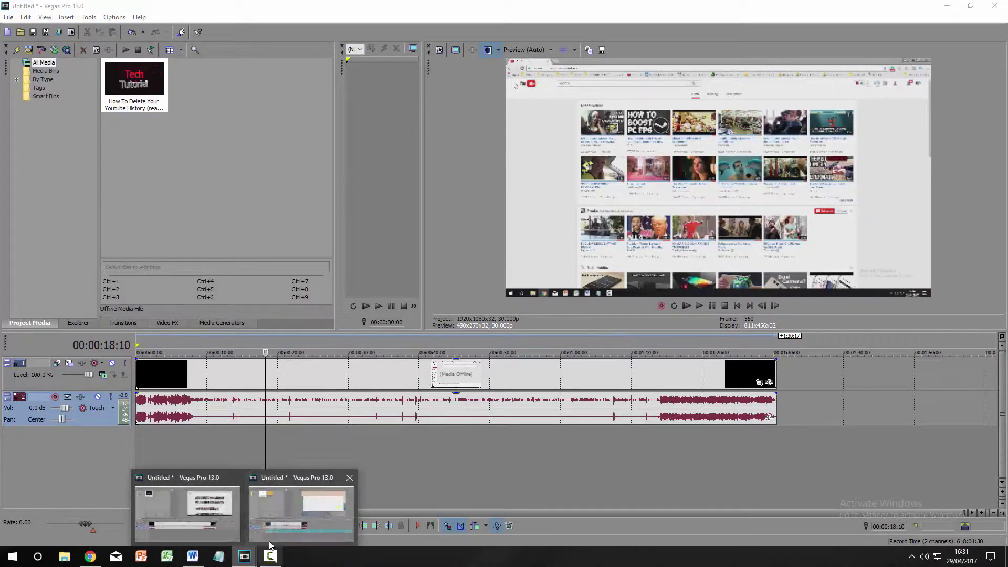
Step: Switch to the other Vegas project and preview the music from about 21 seconds
{"action": "left_click", "coordinate": [284, 531]}
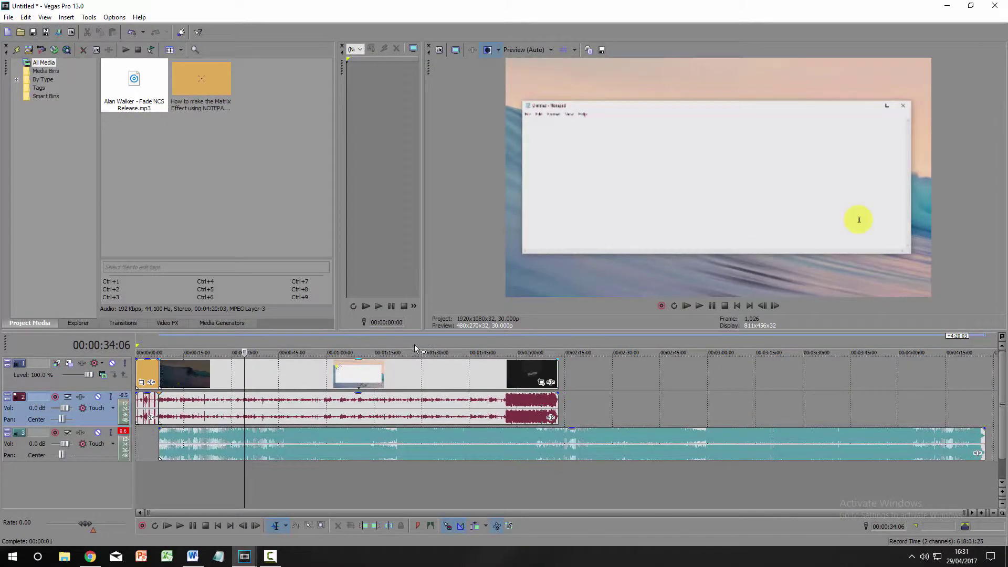
{"action": "left_click", "coordinate": [203, 499]}
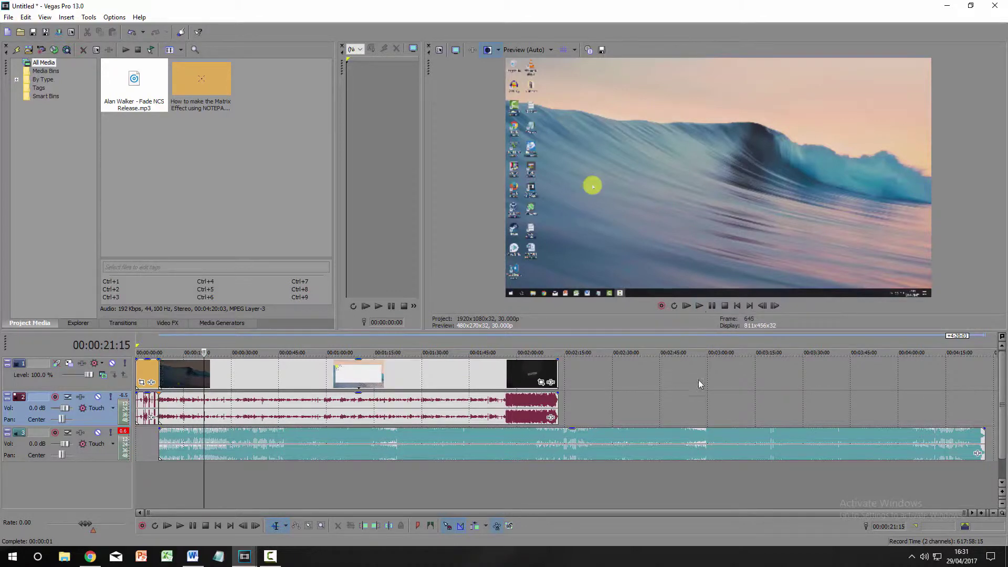
{"action": "left_click", "coordinate": [698, 307]}
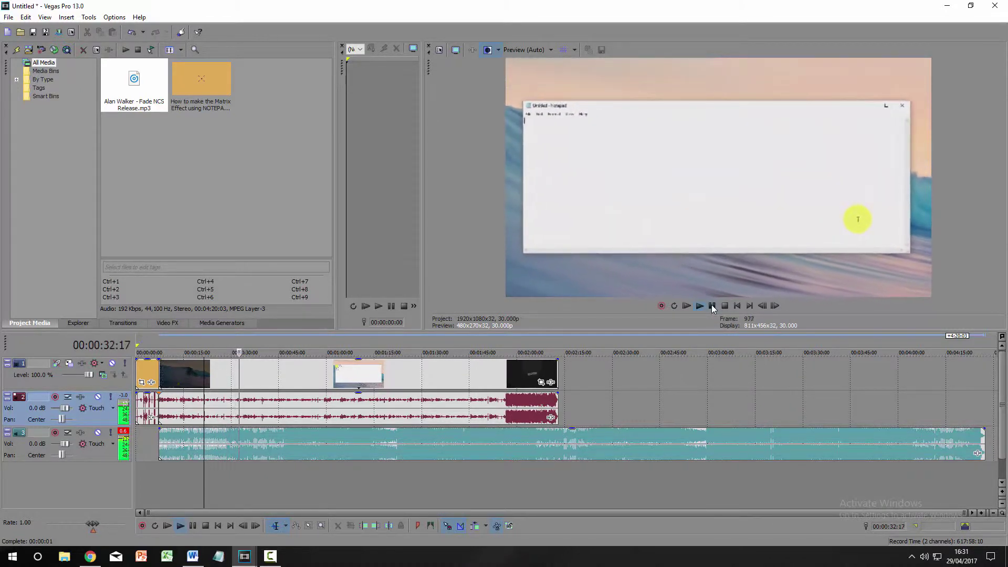
{"action": "left_click", "coordinate": [711, 304]}
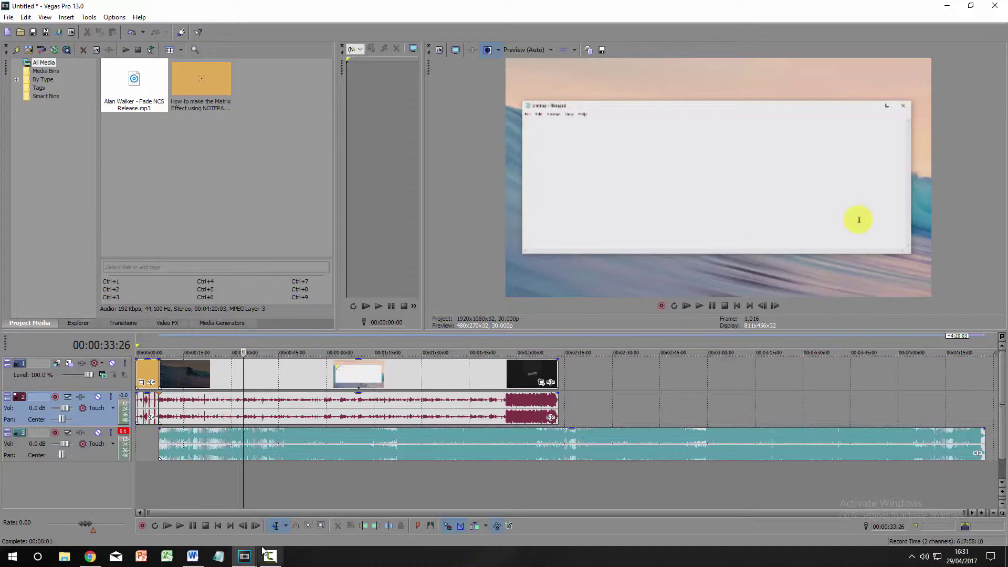
Step: Return to the music project and select the Alan Walker - Fade clip on track 3
{"action": "left_click", "coordinate": [244, 556]}
{"action": "left_click", "coordinate": [224, 535]}
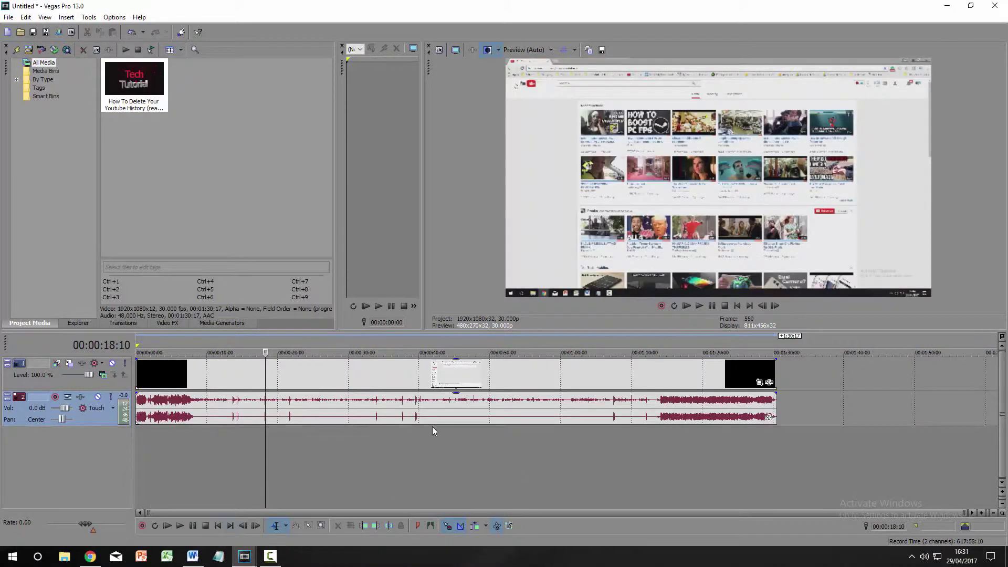
{"action": "left_click", "coordinate": [245, 556]}
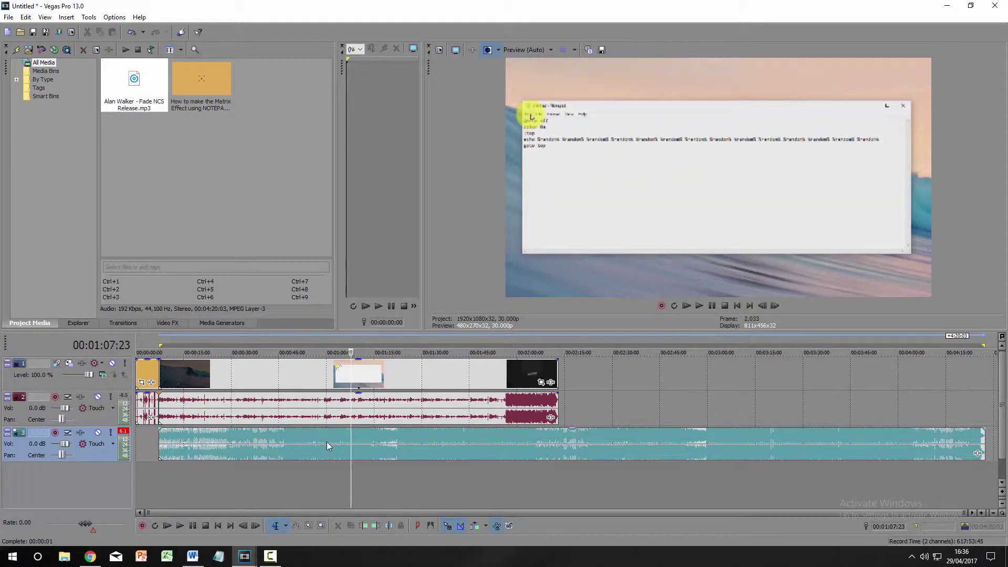
{"action": "left_click", "coordinate": [328, 446]}
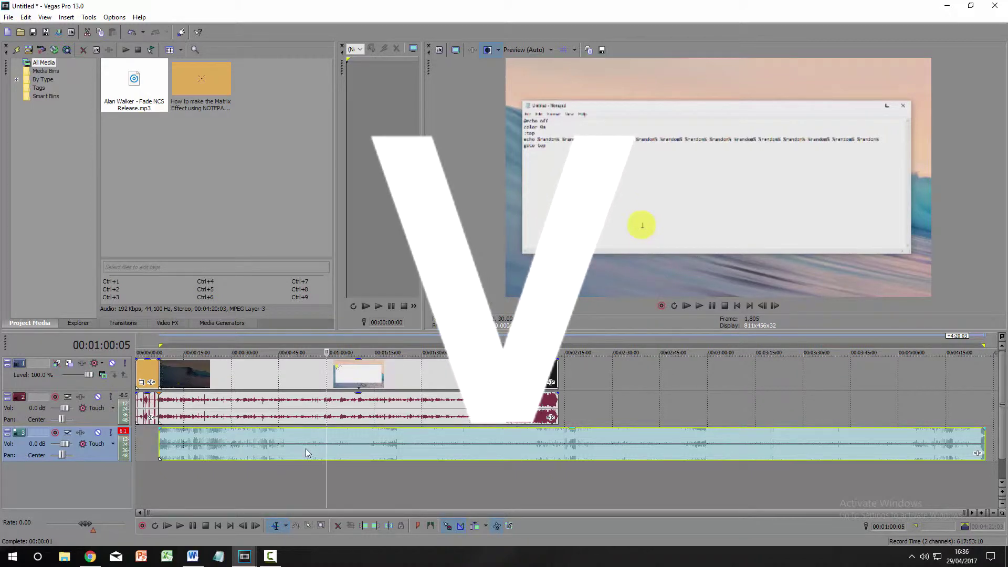
Step: Show the music track's volume envelope with V and drag it down to about -11 dB
{"action": "key", "text": "v"}
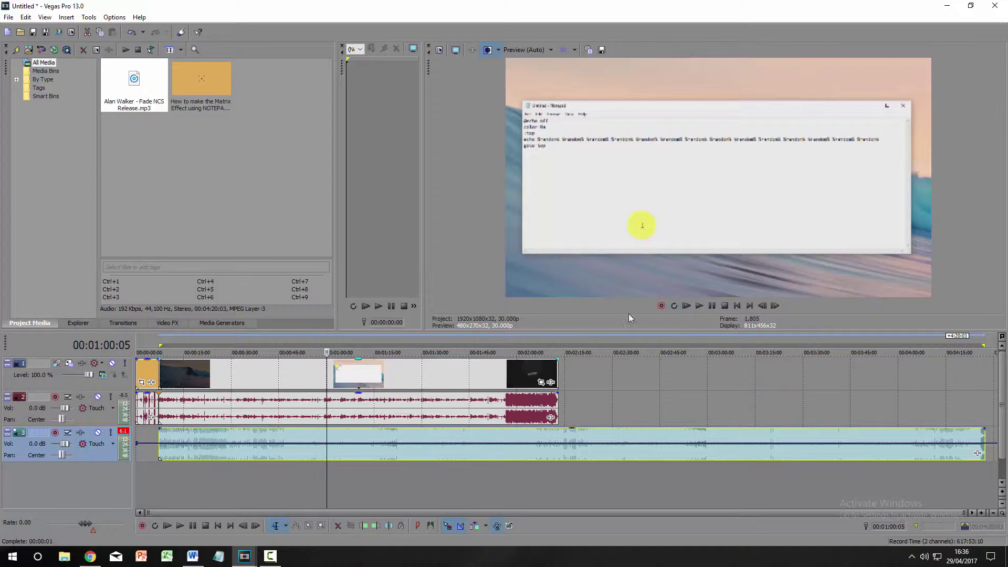
{"action": "left_click", "coordinate": [332, 451]}
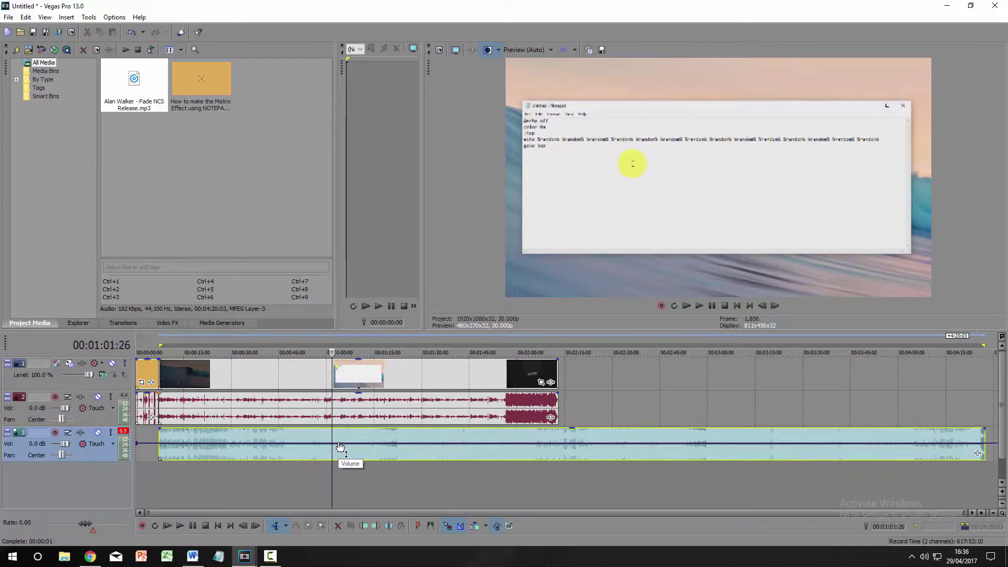
{"action": "left_click_drag", "start_coordinate": [340, 448], "coordinate": [343, 462]}
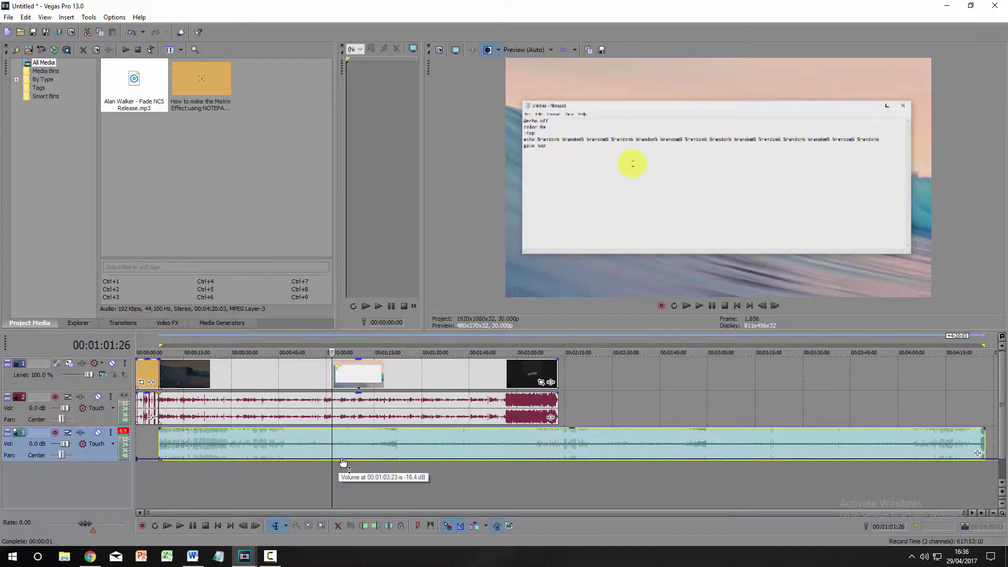
Step: Preview the quieter music from around 46 seconds, then pause
{"action": "left_click", "coordinate": [285, 474]}
{"action": "left_click", "coordinate": [702, 305]}
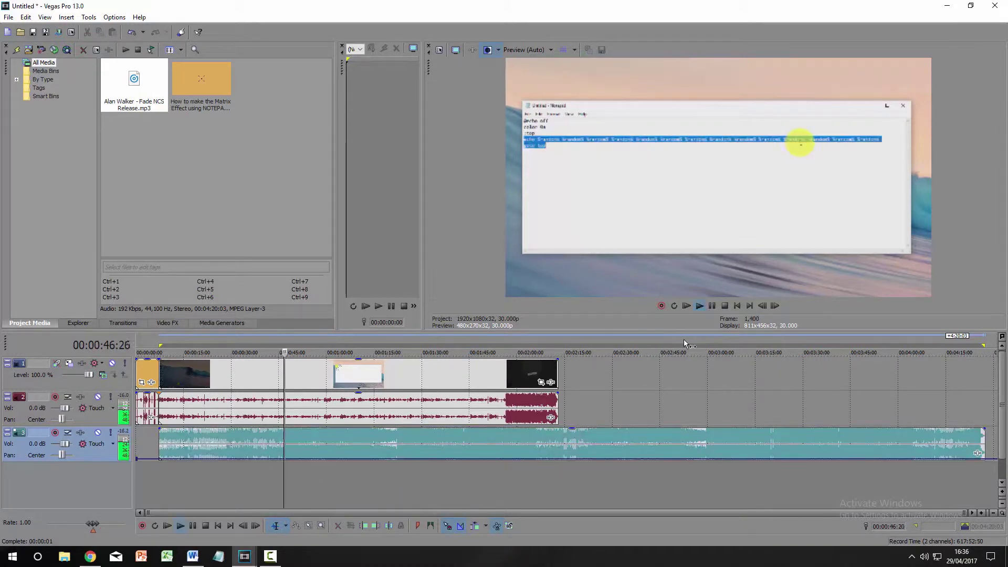
{"action": "left_click", "coordinate": [711, 306]}
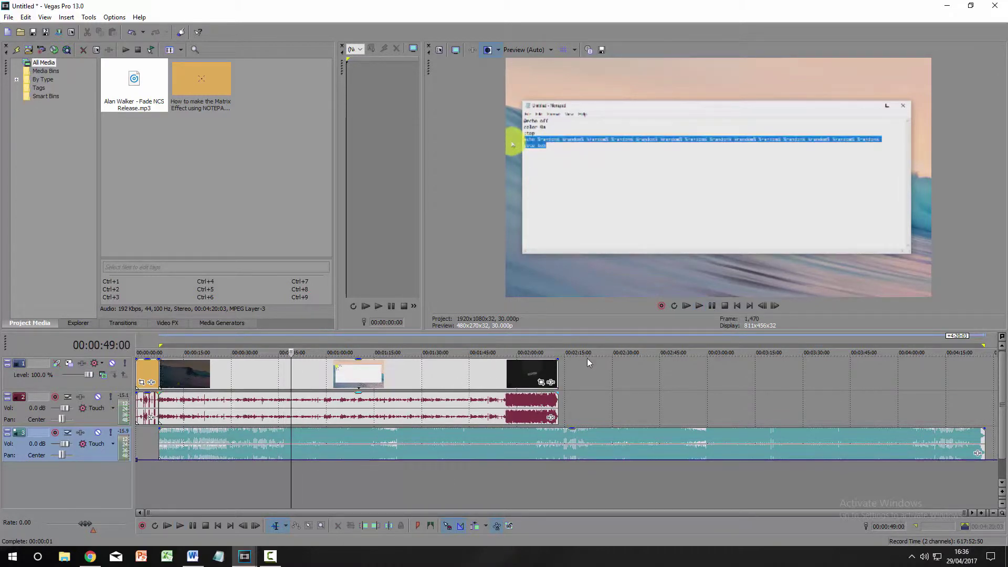
{"action": "left_click", "coordinate": [697, 306]}
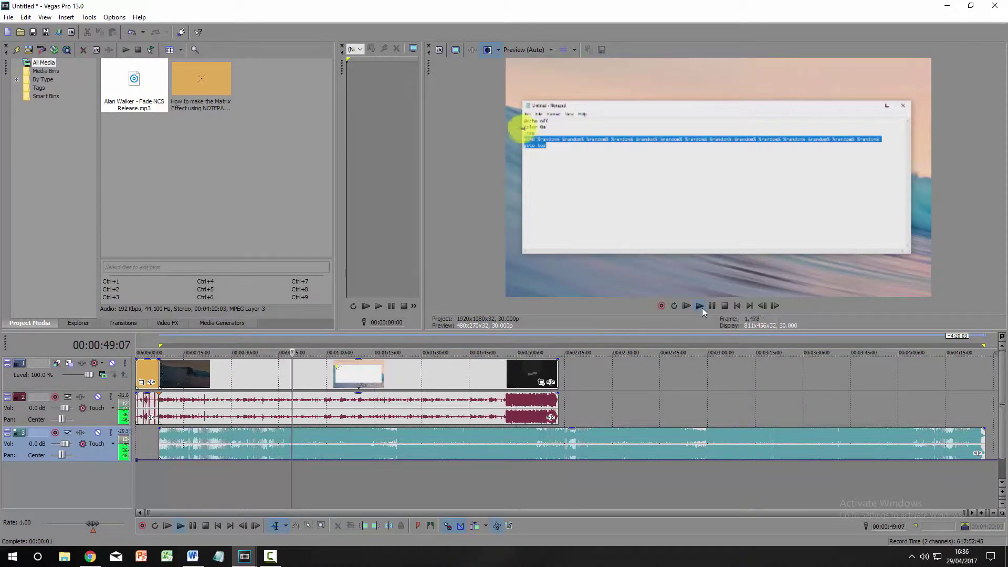
{"action": "left_click", "coordinate": [712, 307]}
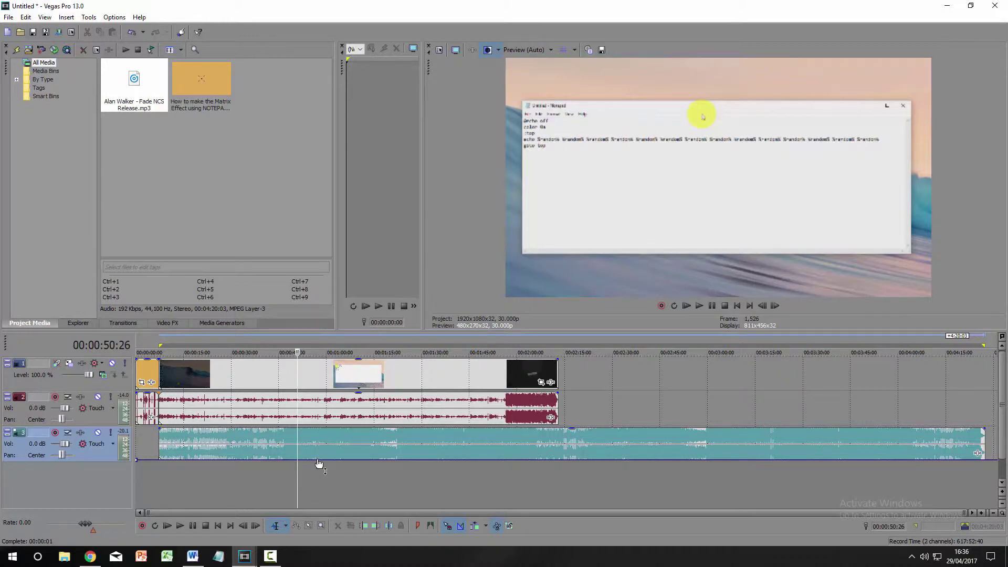
Step: Drag the volume envelope back up to about -0.2 dB and set the playhead near 42 seconds
{"action": "left_click_drag", "start_coordinate": [318, 464], "coordinate": [315, 449]}
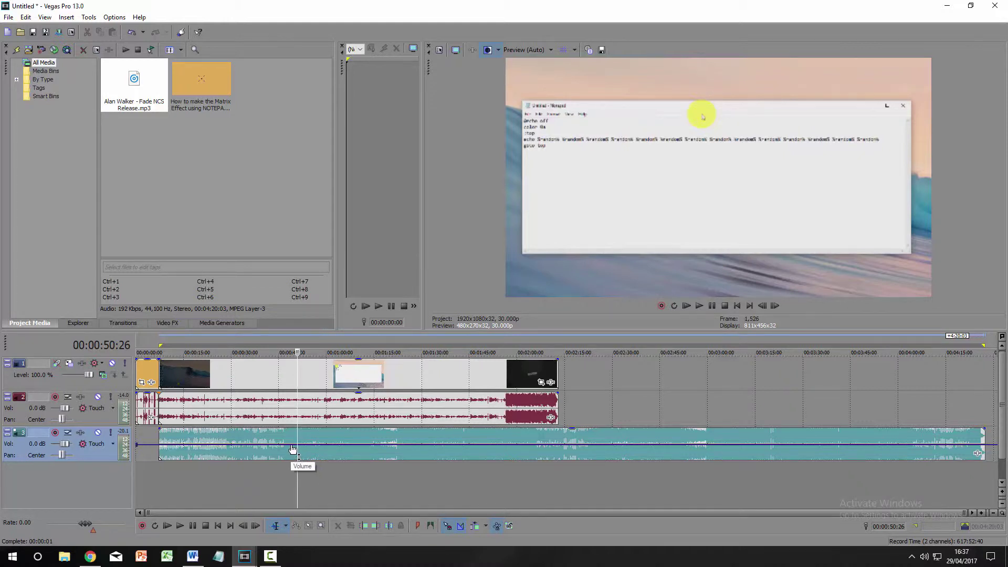
{"action": "left_click", "coordinate": [270, 476]}
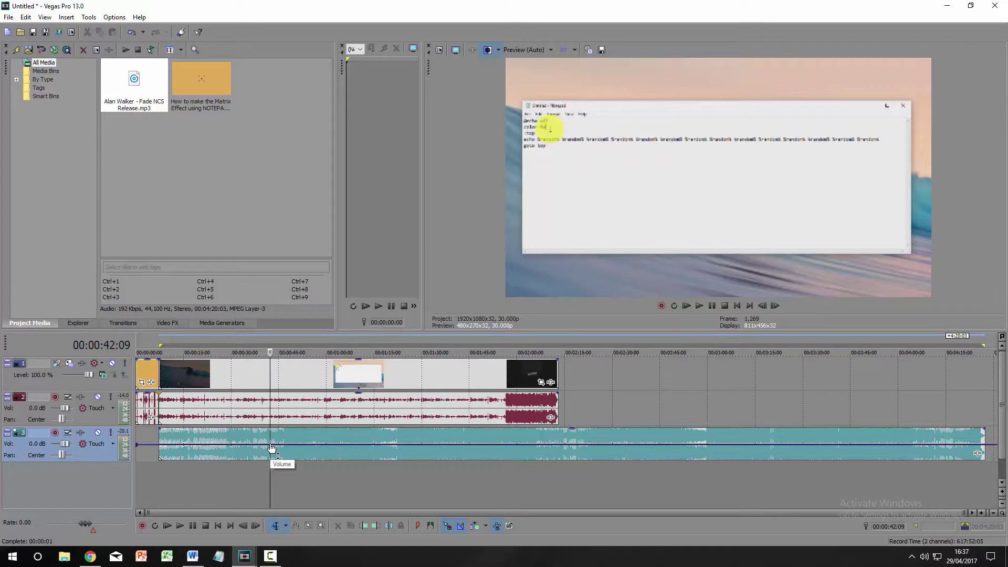
Step: Add an envelope point near 42 seconds and drop the volume after it to about -10 dB
{"action": "double_click", "coordinate": [271, 445]}
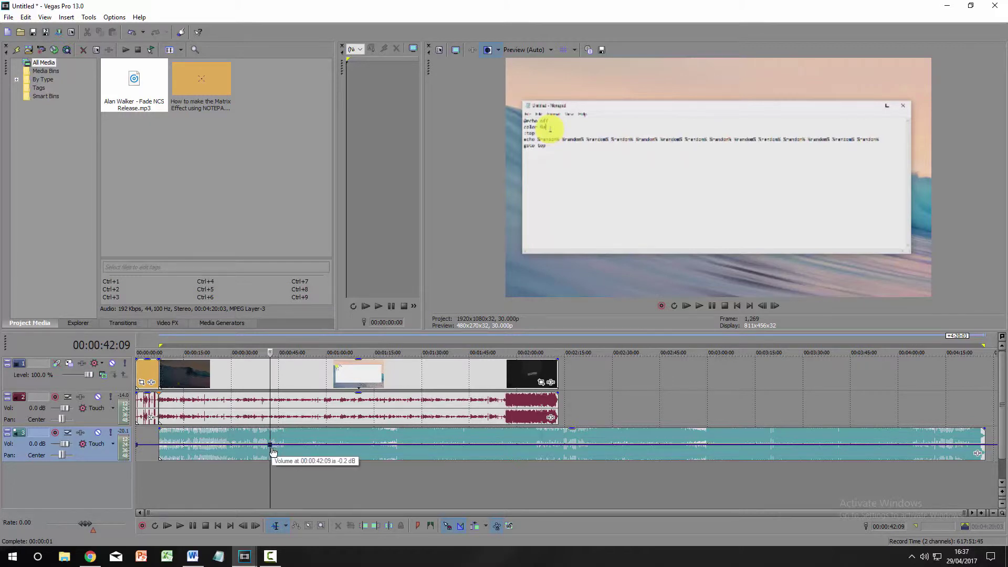
{"action": "left_click", "coordinate": [271, 447]}
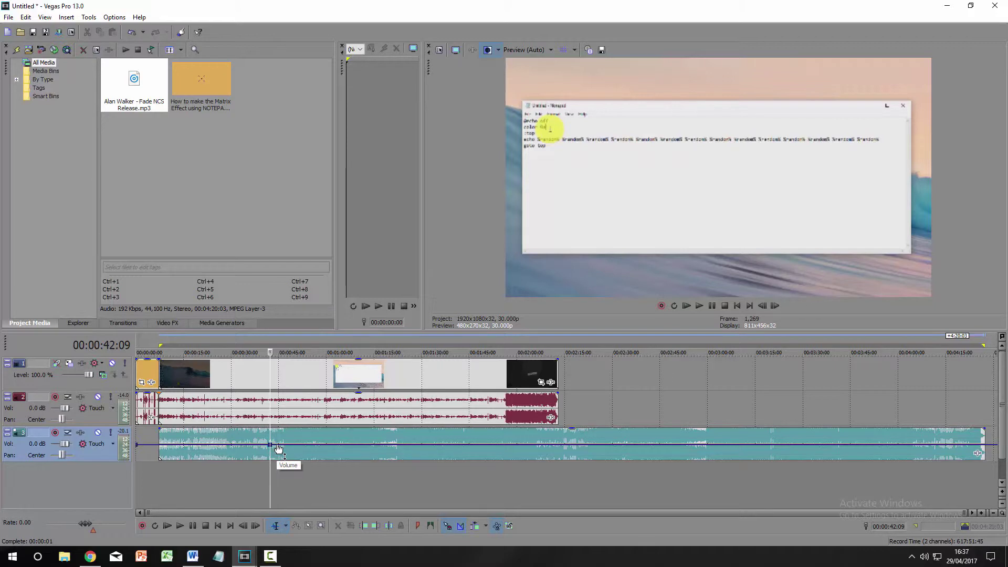
{"action": "left_click", "coordinate": [277, 448]}
{"action": "left_click_drag", "start_coordinate": [277, 448], "coordinate": [277, 459]}
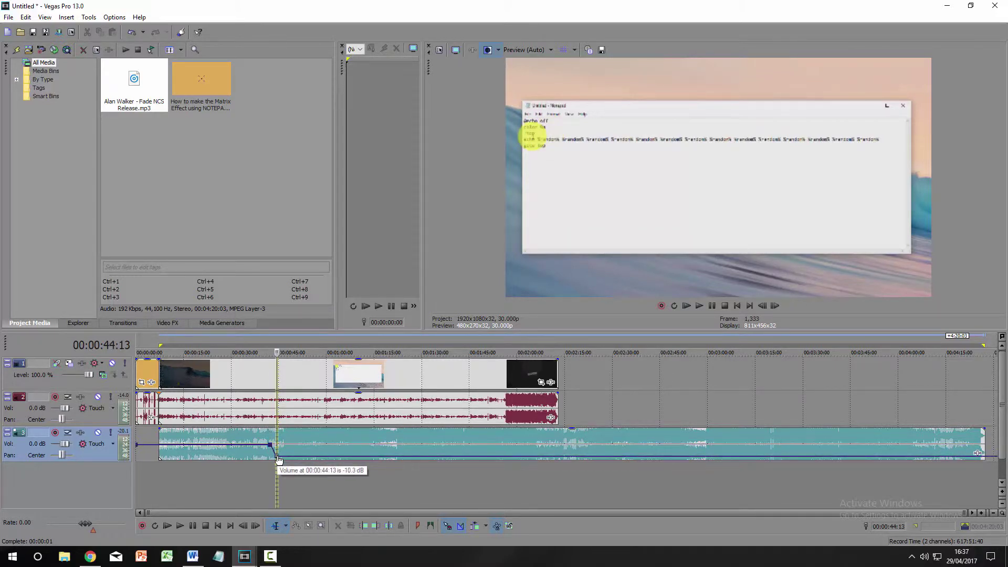
{"action": "left_click_drag", "start_coordinate": [275, 459], "coordinate": [270, 460]}
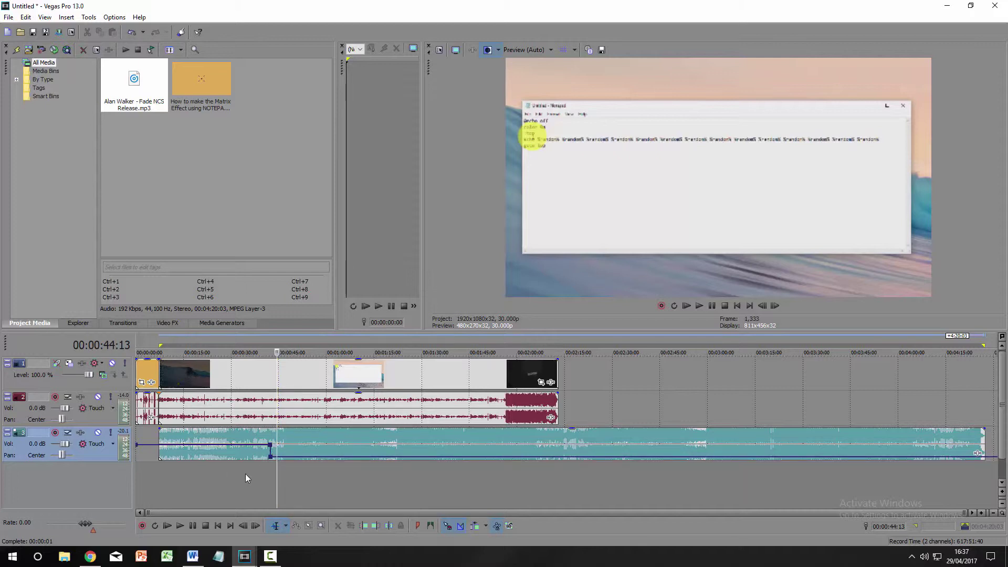
{"action": "left_click", "coordinate": [248, 474]}
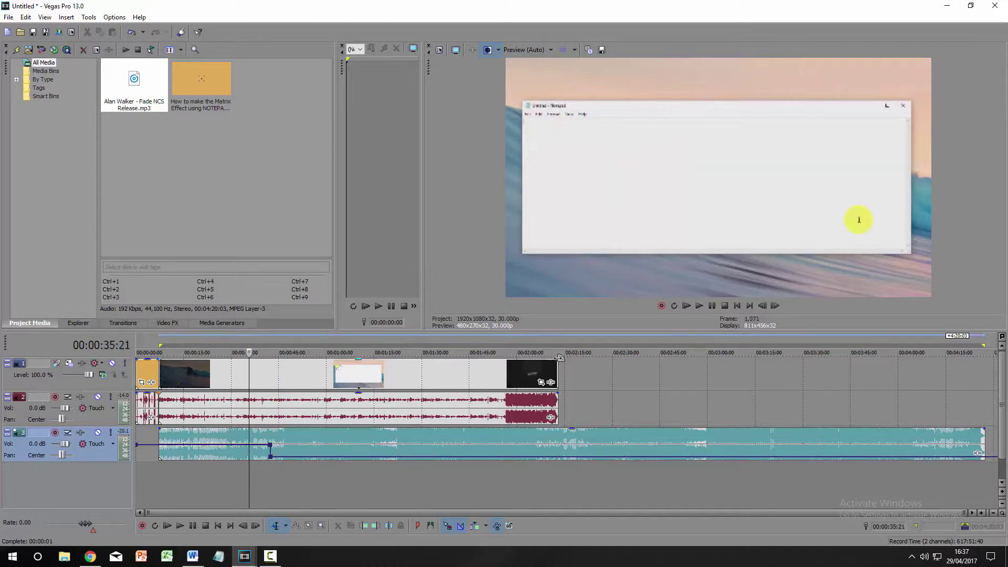
{"action": "left_click", "coordinate": [697, 304]}
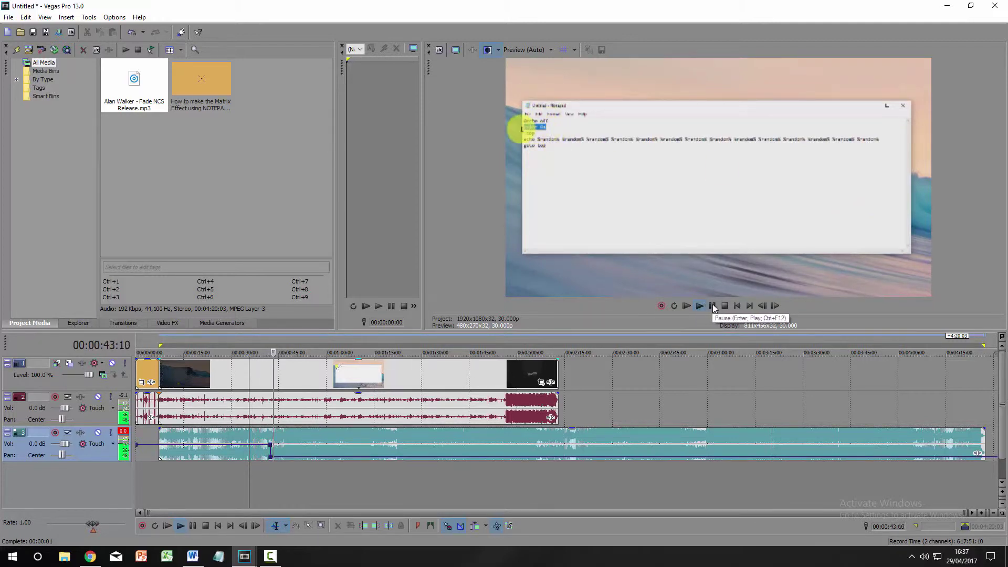
{"action": "left_click", "coordinate": [713, 306]}
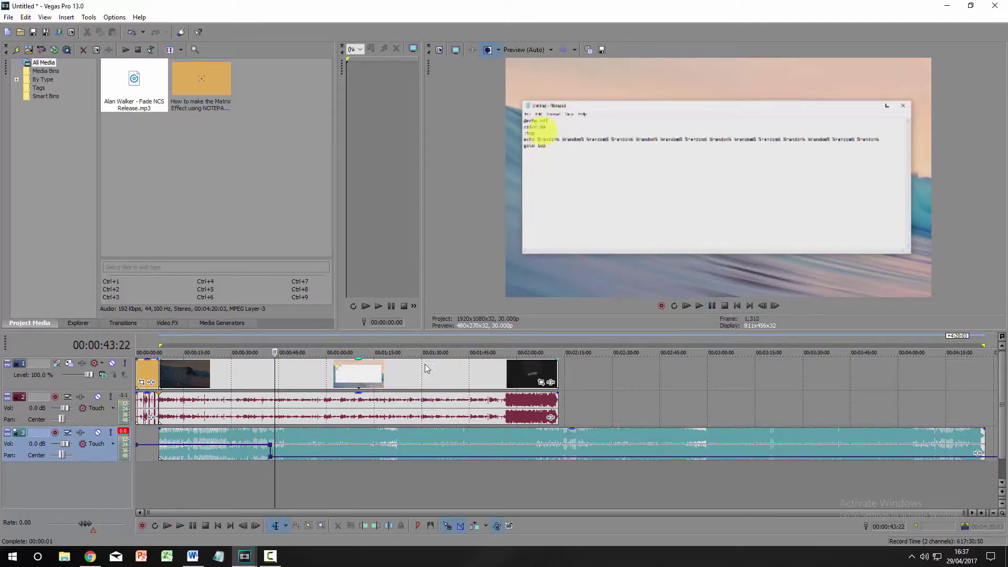